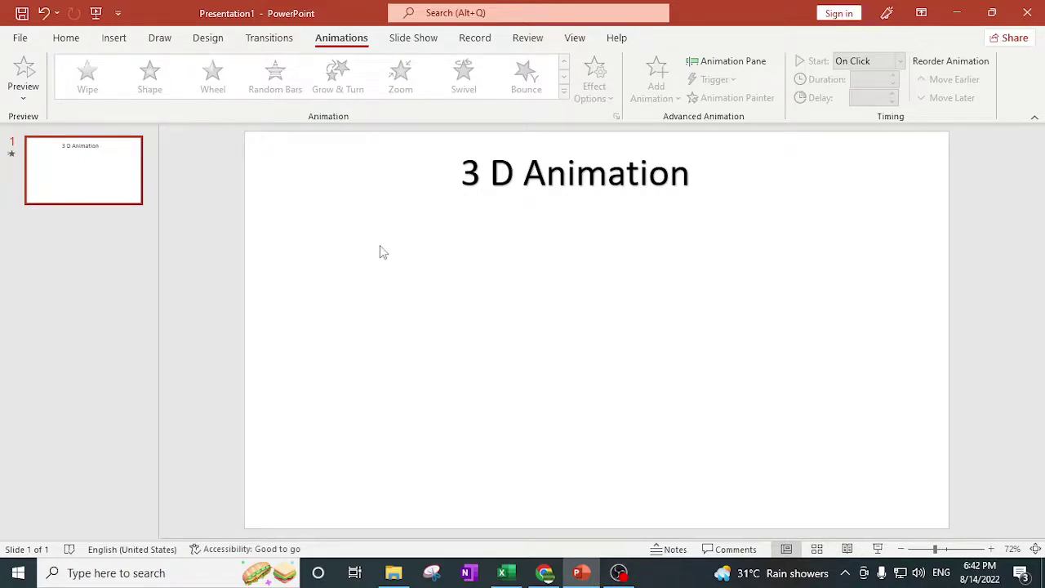
Open the Stock 3D Models library from the Insert tab's 3D Models menu.
click(107, 46)
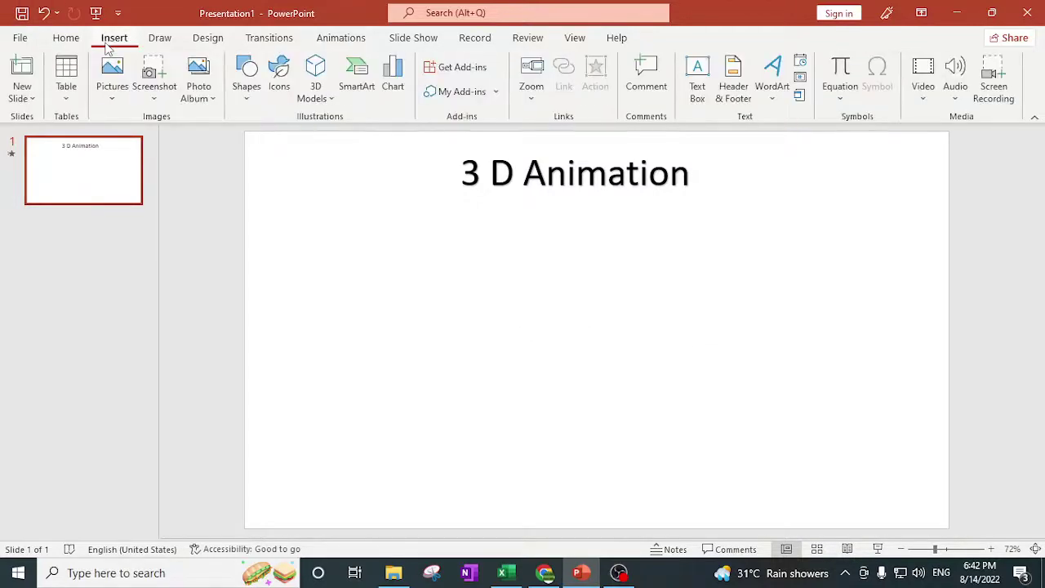
click(329, 99)
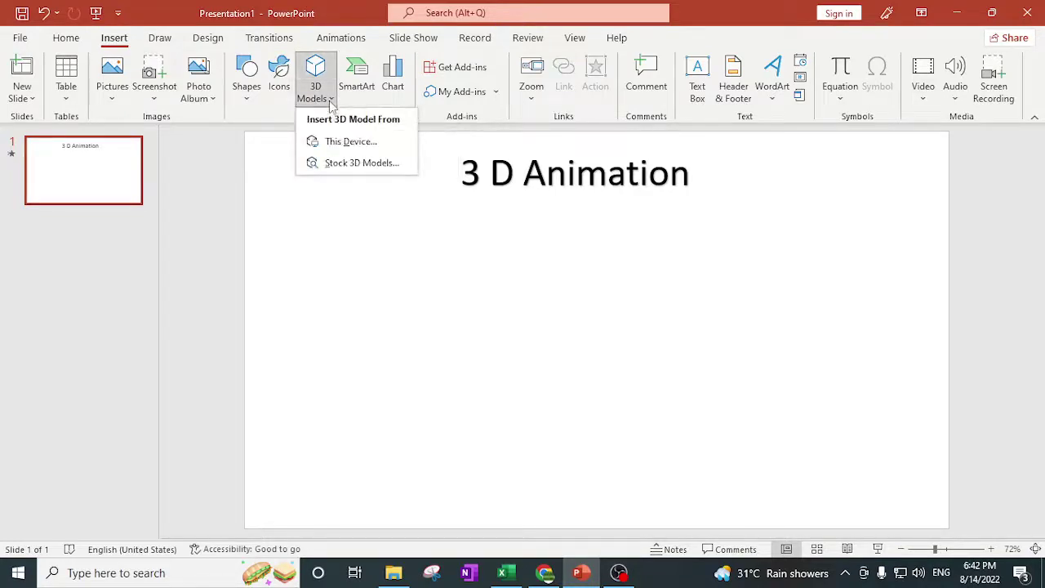
click(361, 163)
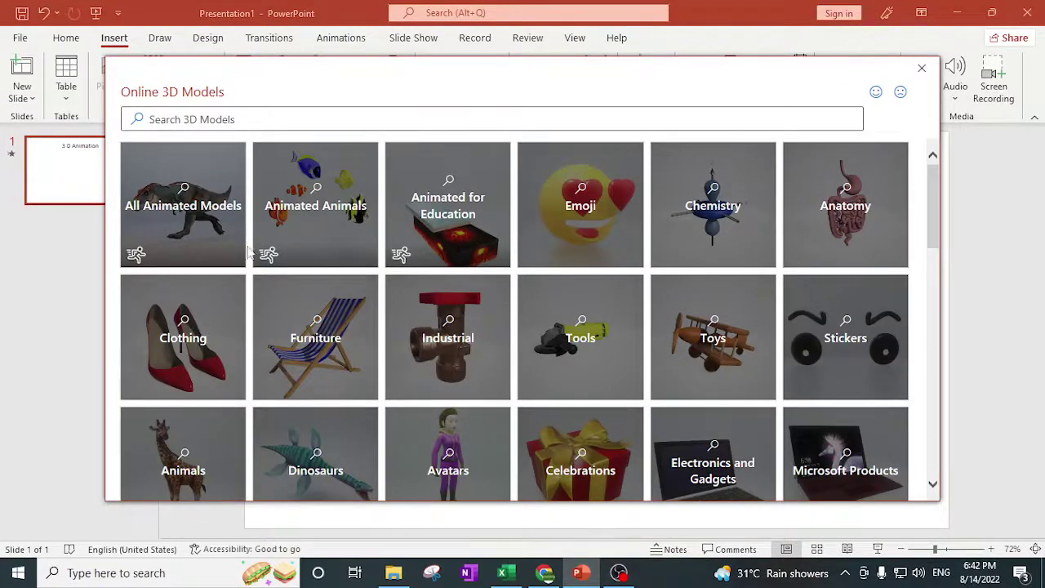
Insert the running T-rex from All Animated Models and drag it left of centre.
scroll(529, 245, down, 2)
scroll(529, 253, up, 2)
click(211, 176)
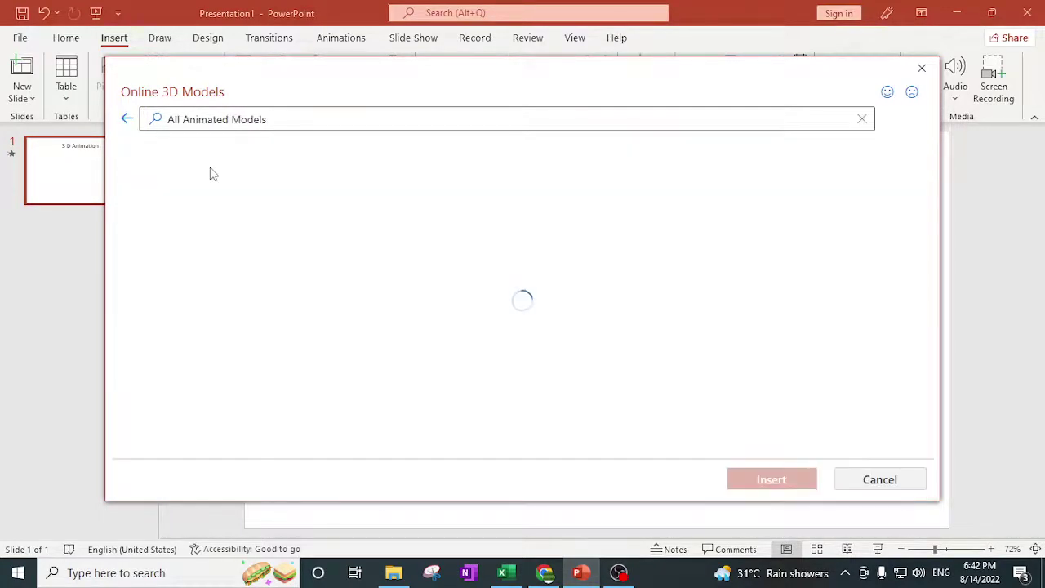
scroll(483, 289, down, 3)
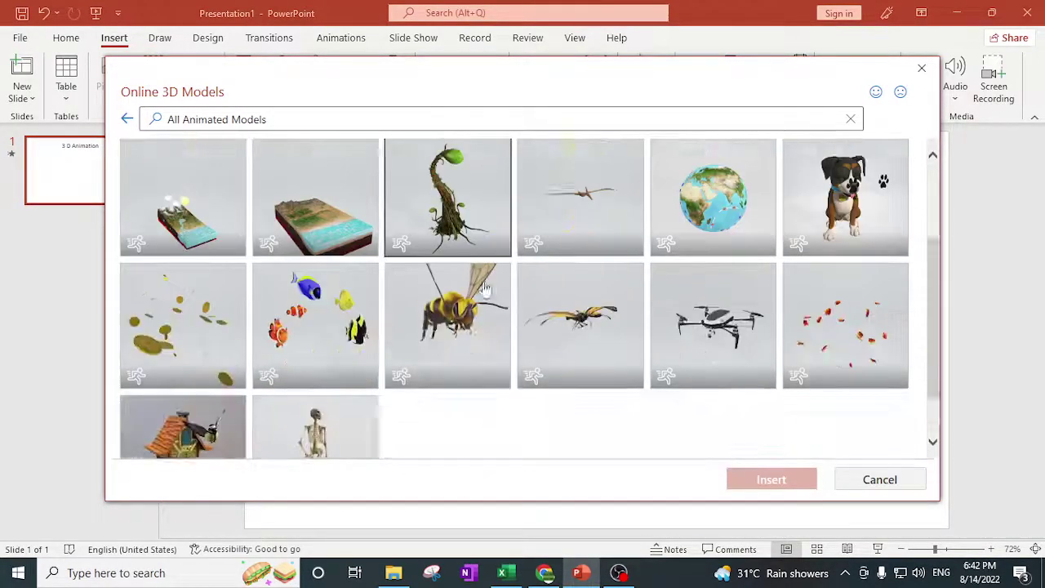
scroll(482, 291, down, 4)
scroll(482, 291, up, 2)
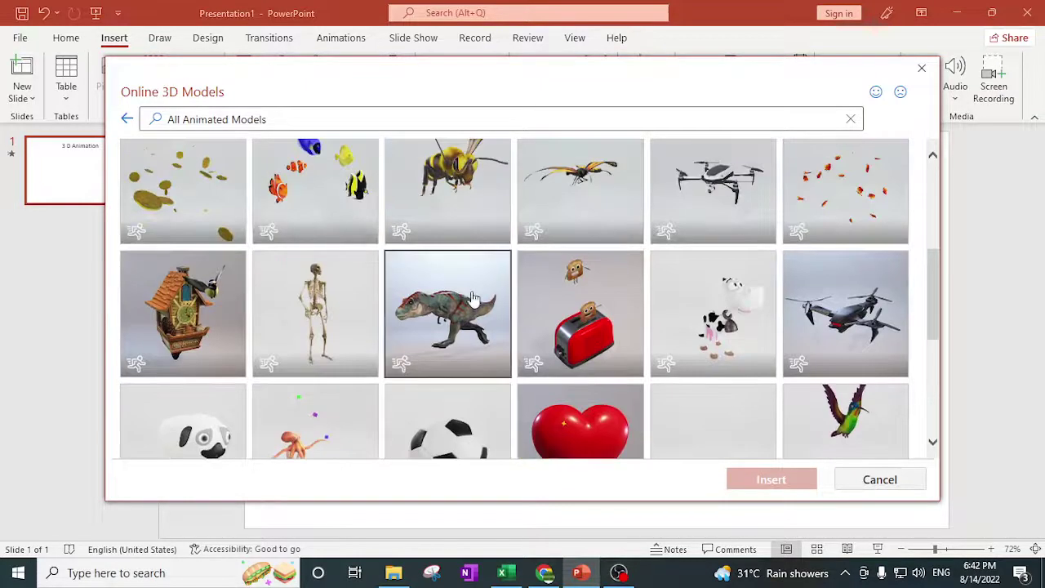
click(452, 330)
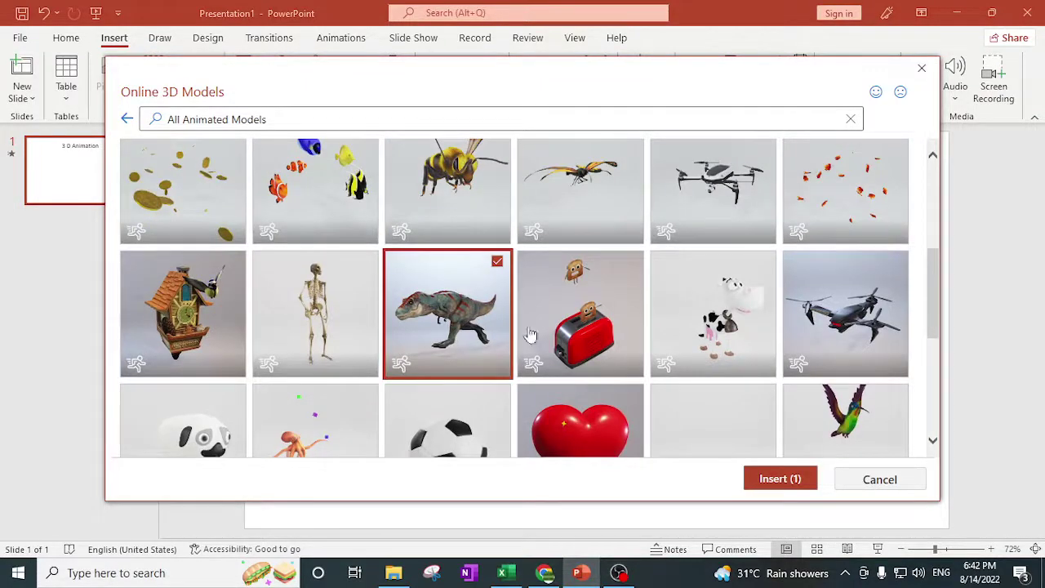
click(777, 486)
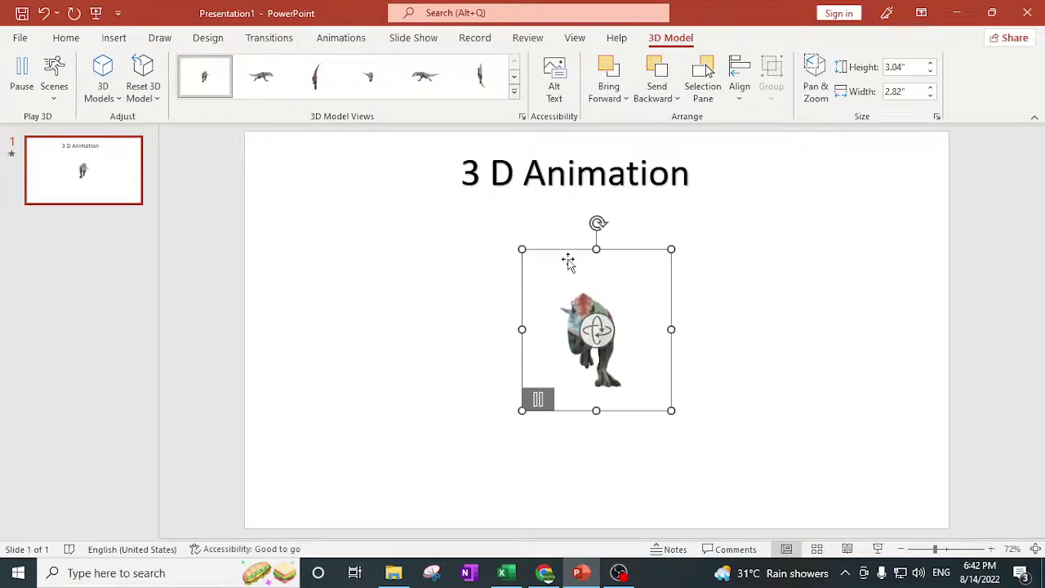
drag(562, 253, 349, 258)
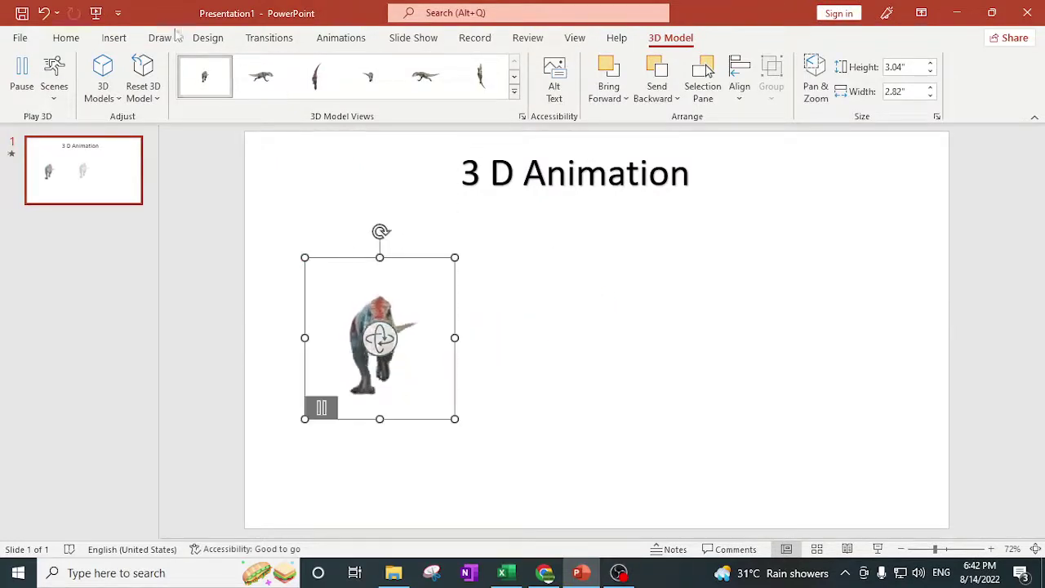
Reopen Stock 3D Models and insert both the animated bee and skeleton from All Animated Models.
click(114, 38)
click(326, 99)
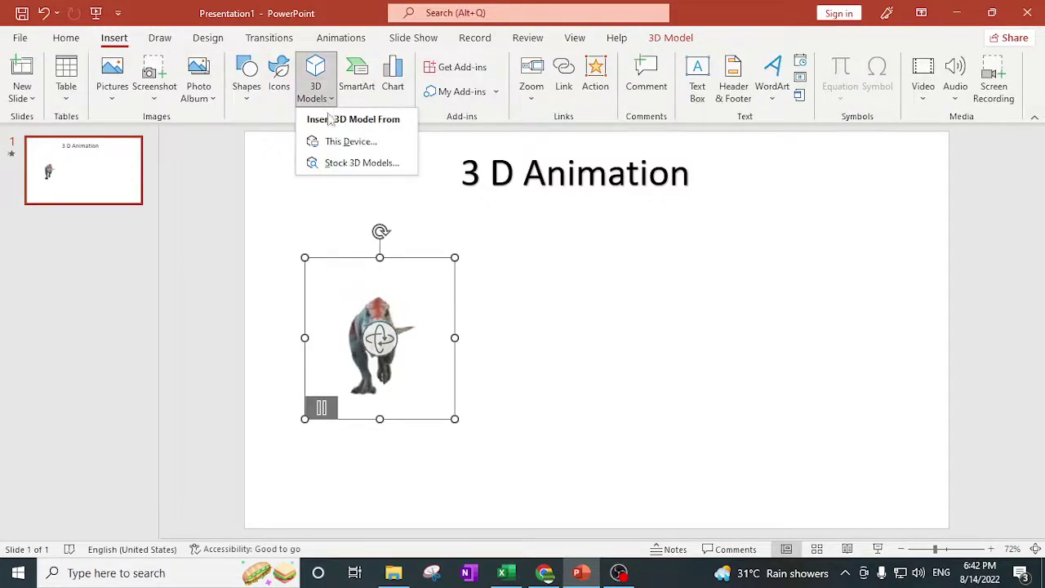
click(348, 163)
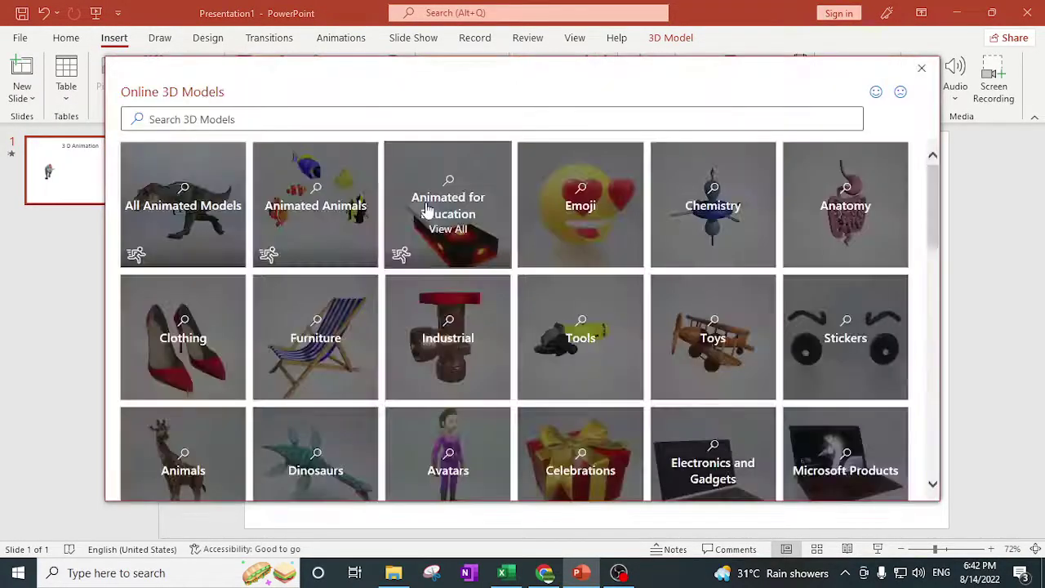
click(181, 212)
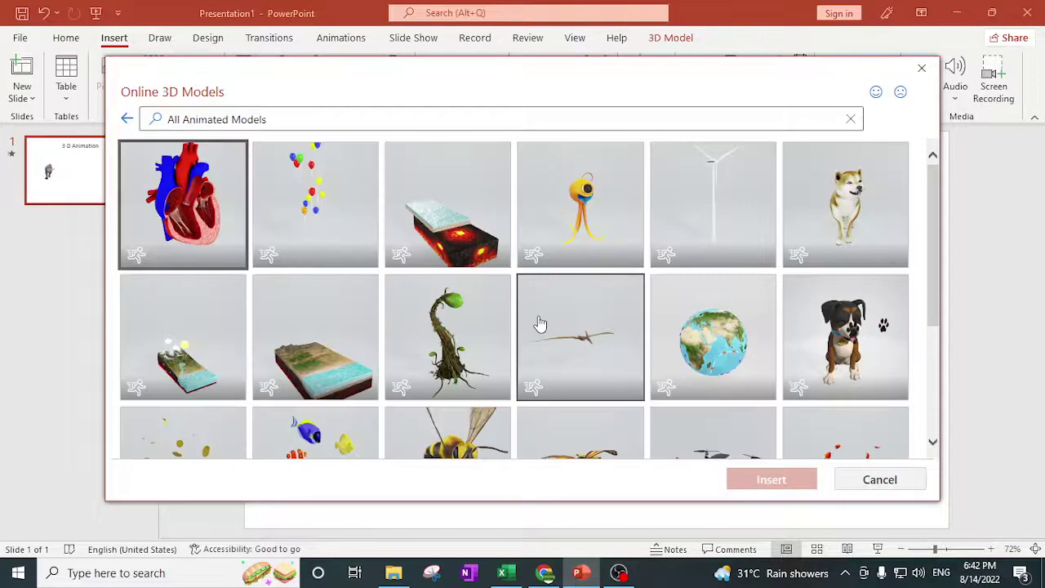
scroll(538, 324, down, 2)
click(475, 329)
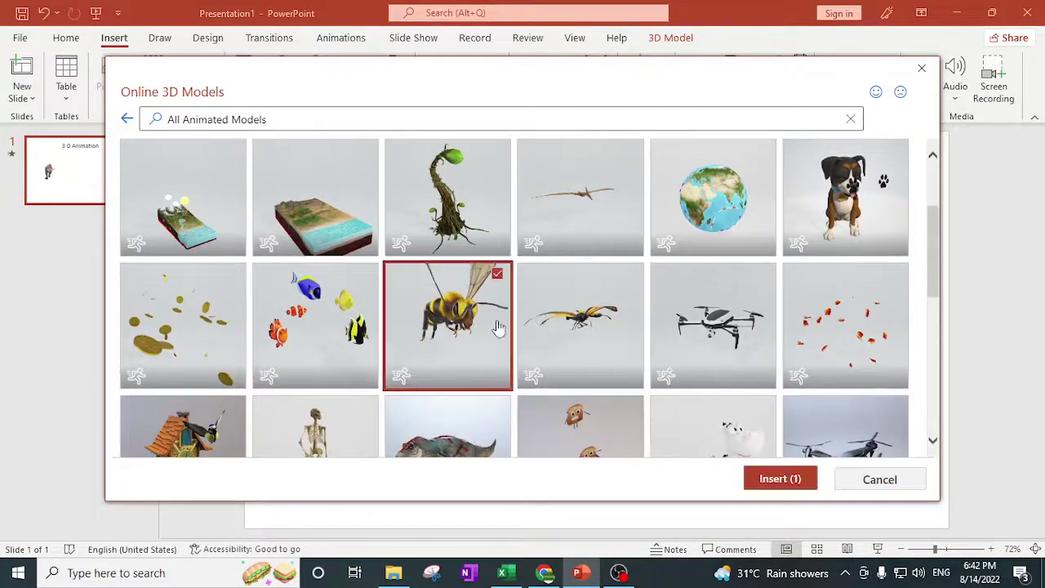
scroll(851, 239, down, 2)
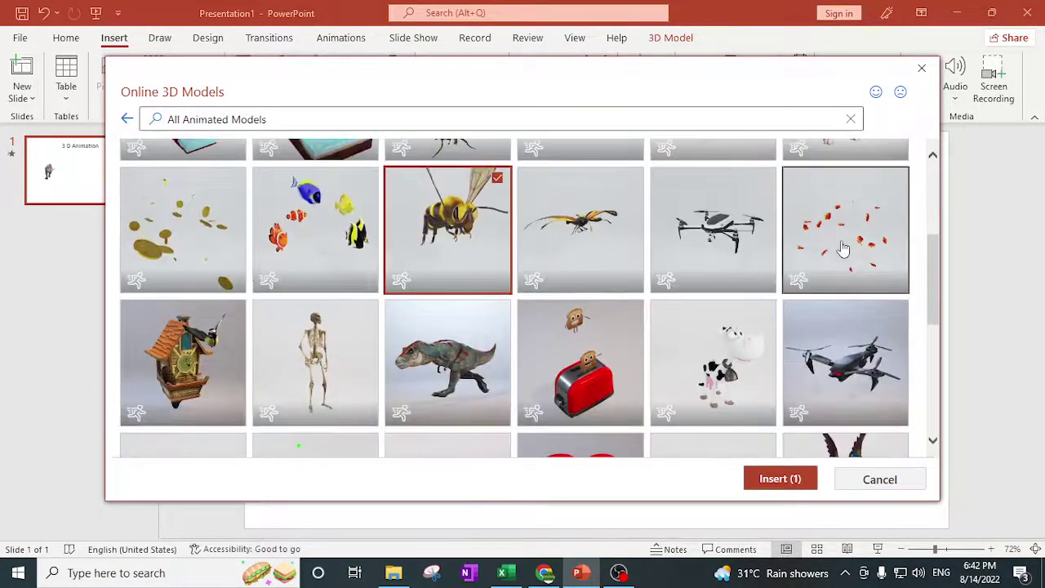
scroll(490, 383, up, 2)
scroll(485, 376, down, 2)
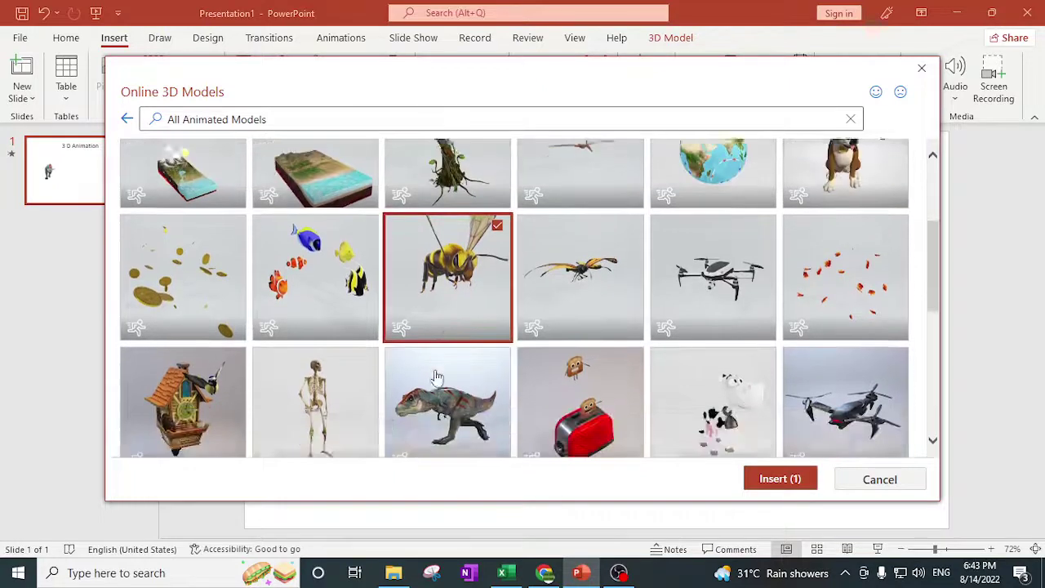
click(352, 378)
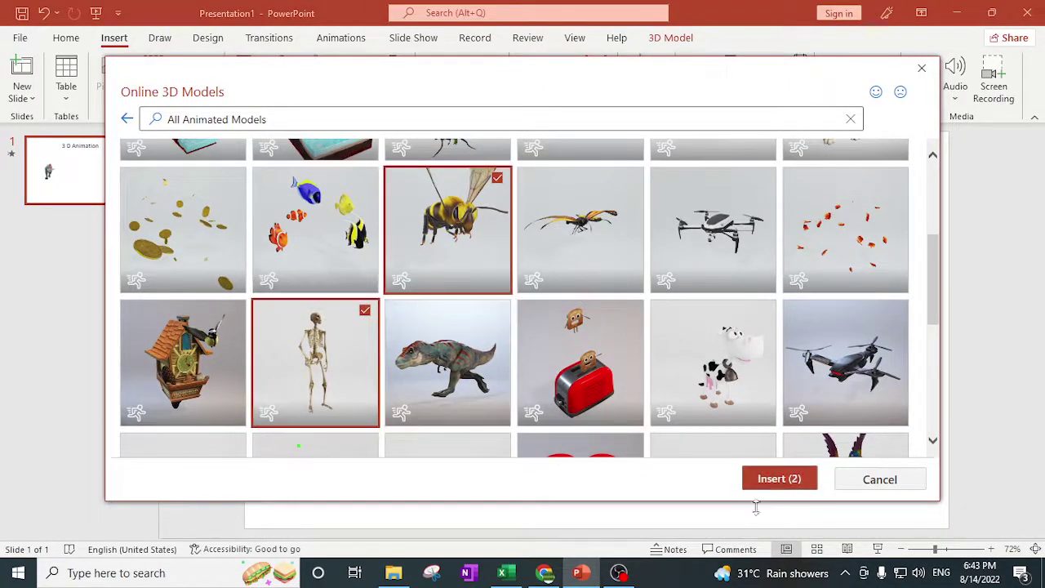
click(772, 480)
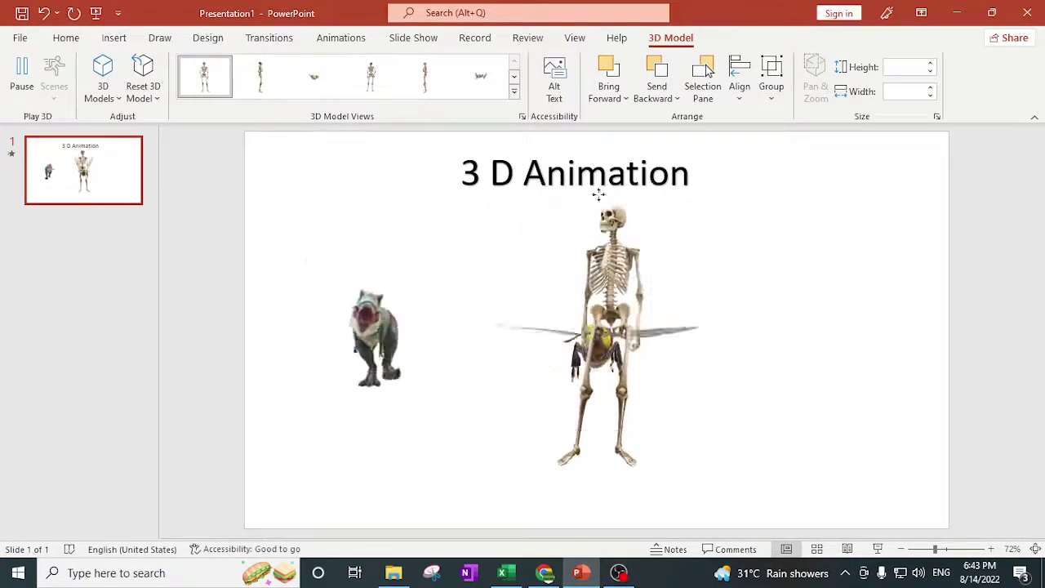
Place the skeleton at the slide centre and remove the duplicate, keeping the bee on the right.
drag(597, 193, 768, 225)
drag(728, 260, 543, 300)
drag(611, 210, 670, 216)
drag(713, 261, 820, 277)
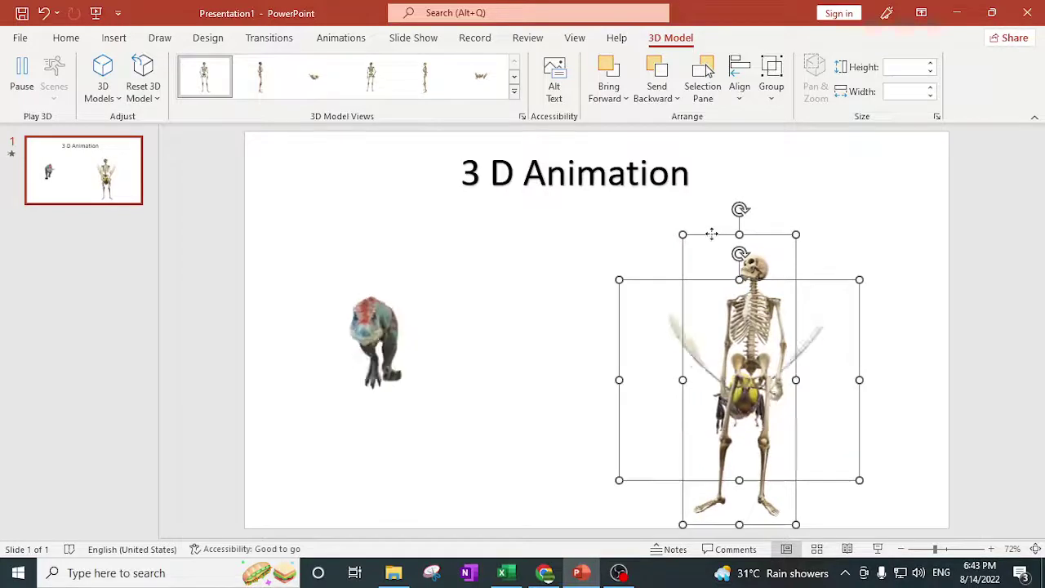
drag(711, 234, 555, 239)
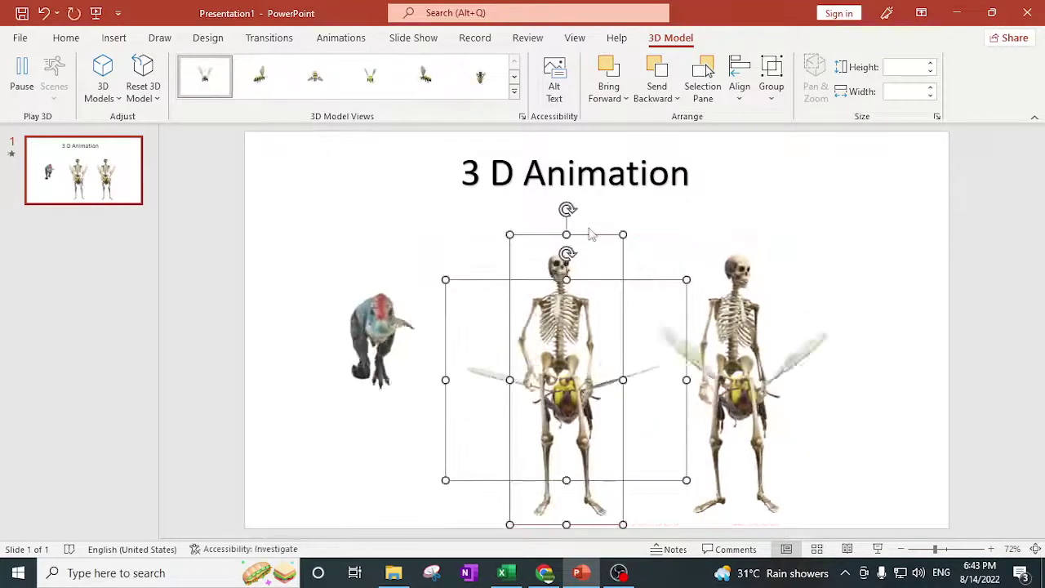
key(Delete)
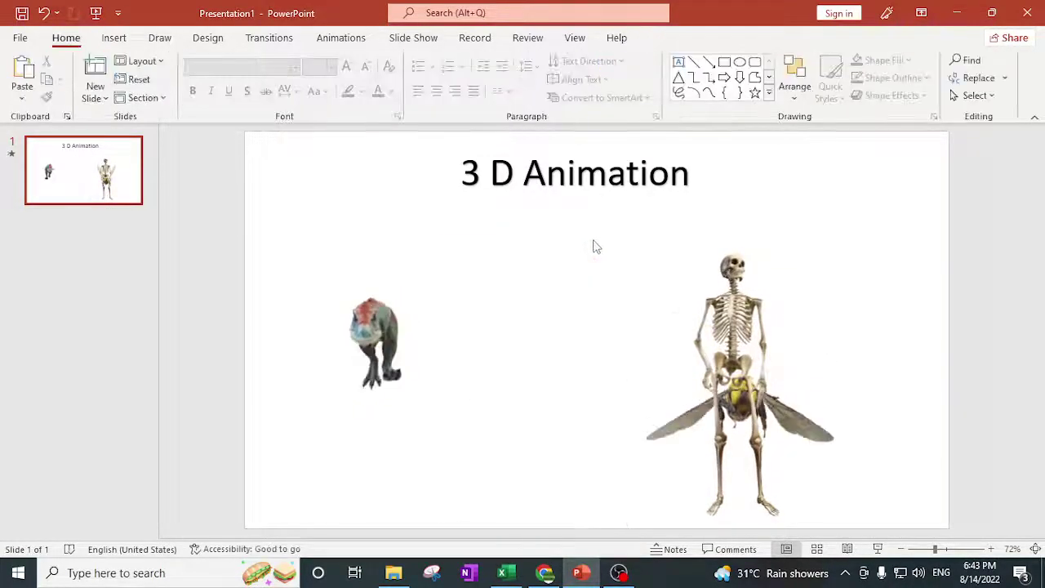
click(767, 307)
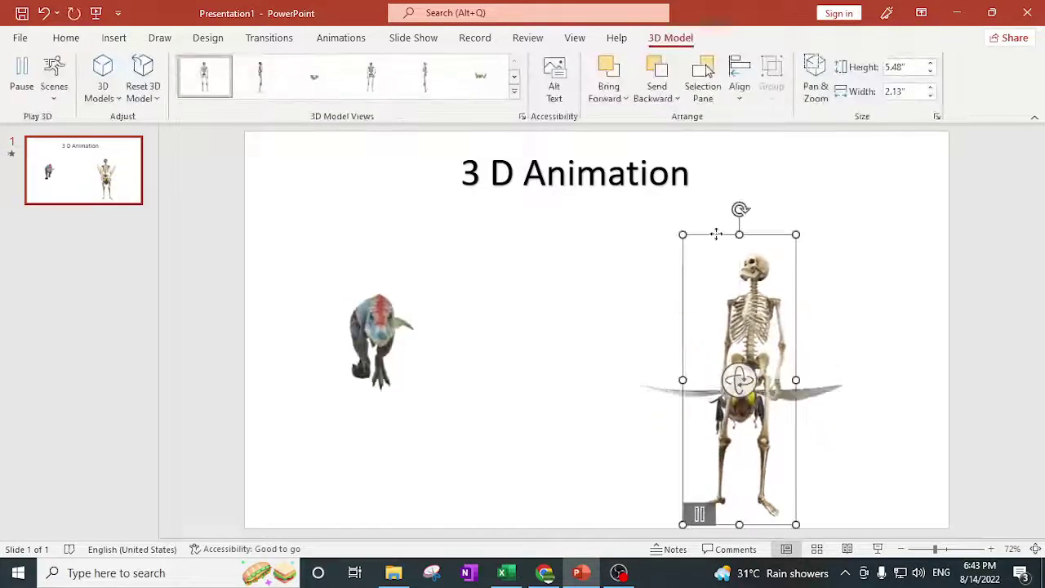
key(ctrl+z)
click(703, 281)
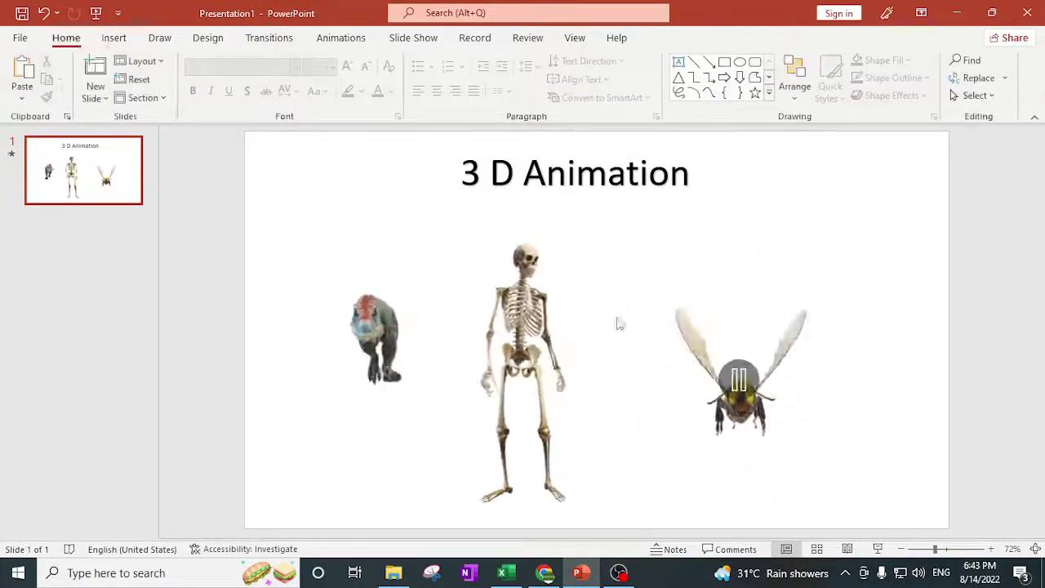
click(542, 292)
Nudge the bee up and right, then give the dinosaur a side-on 3D view.
mouse_move(374, 302)
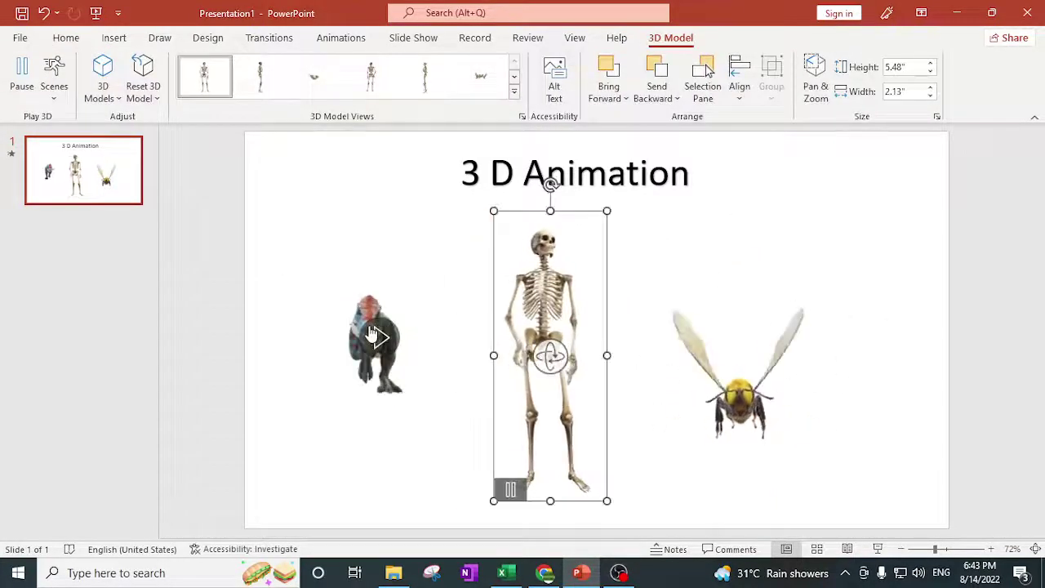
click(374, 302)
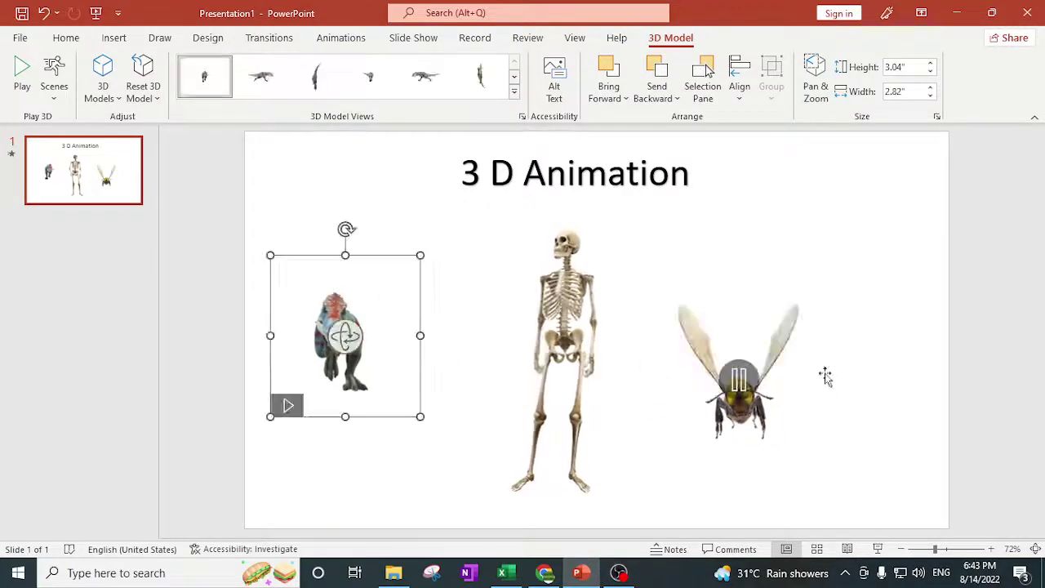
click(759, 368)
drag(770, 354, 817, 252)
click(363, 299)
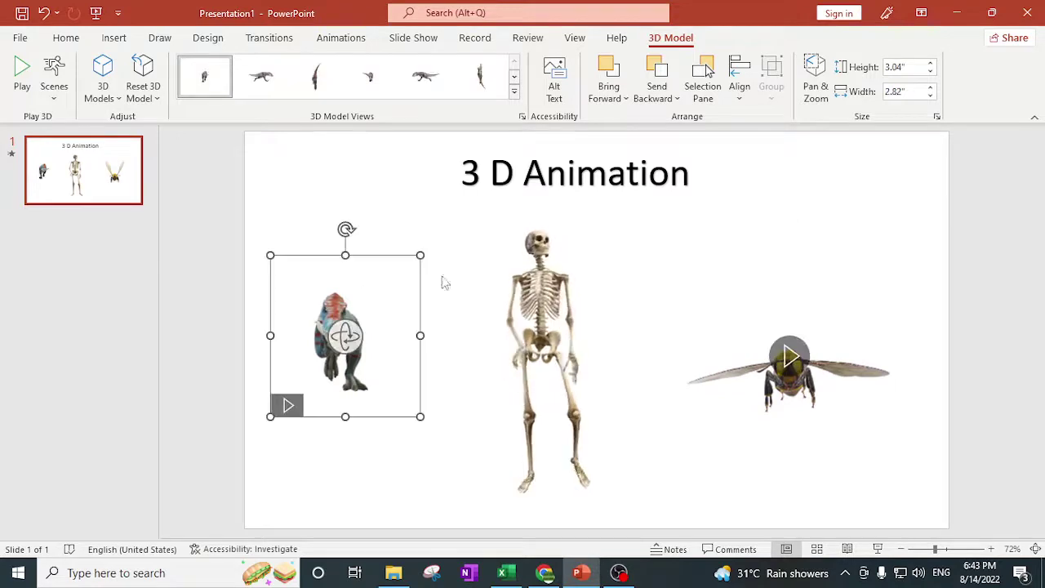
click(805, 201)
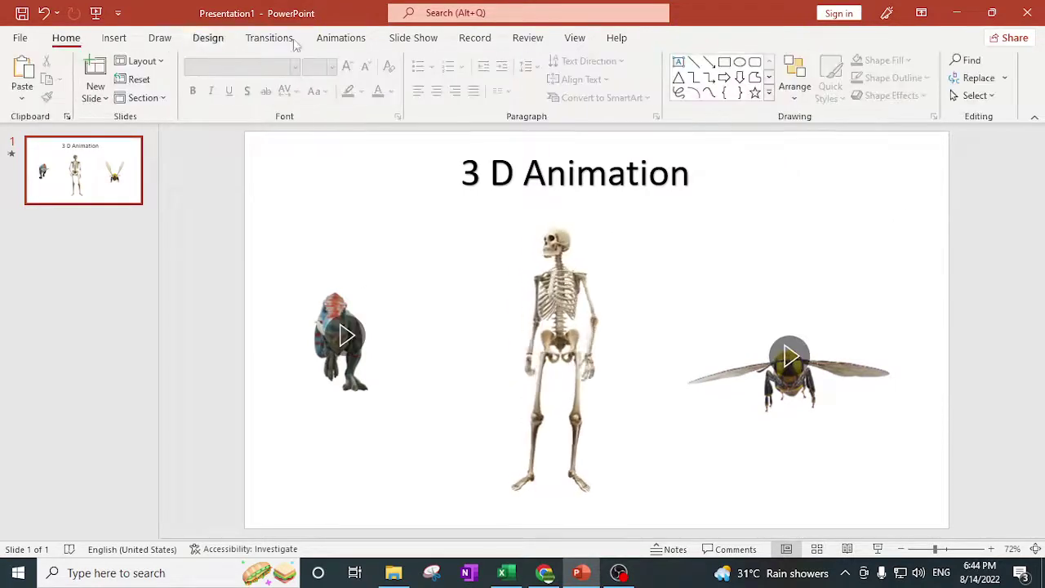
click(335, 298)
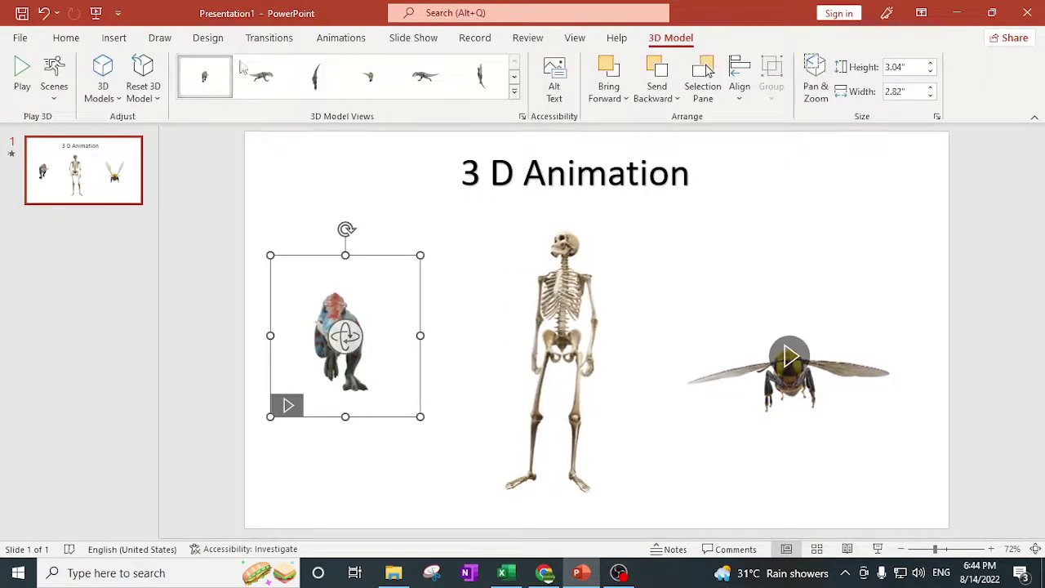
click(262, 80)
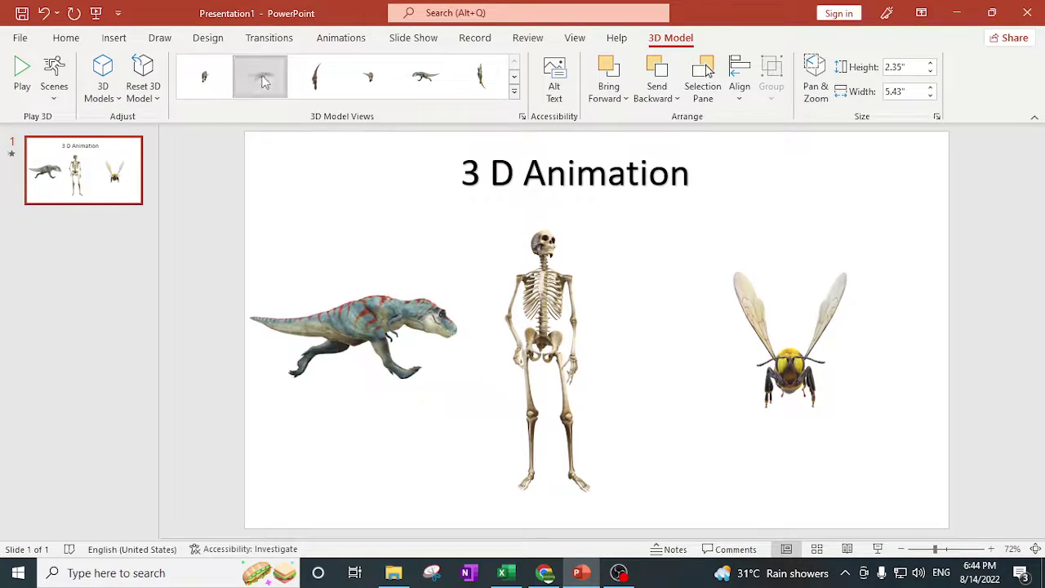
Set the skeleton to a profile view and the bee to a side view.
click(573, 251)
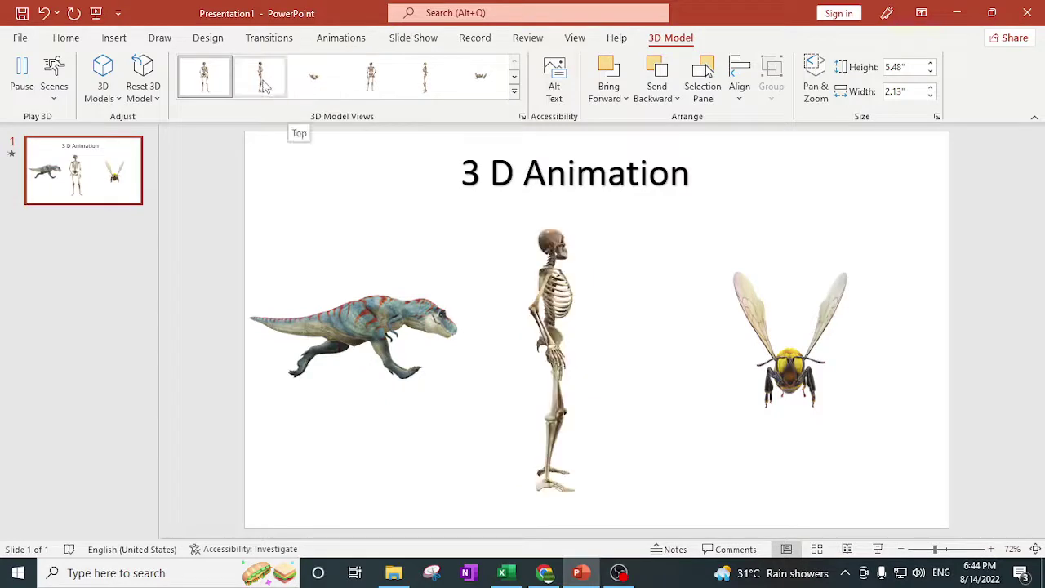
click(845, 347)
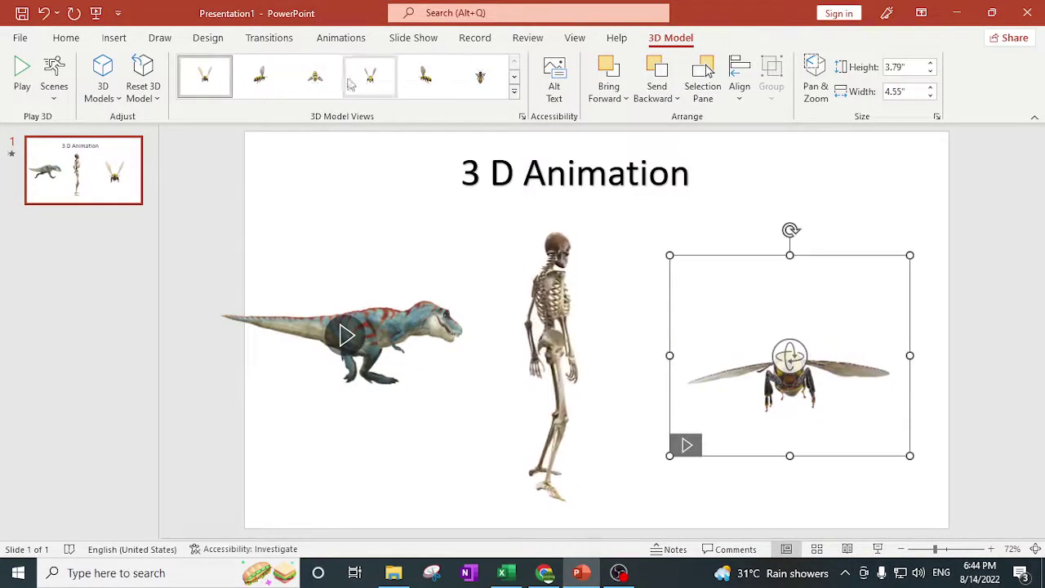
click(424, 82)
click(855, 173)
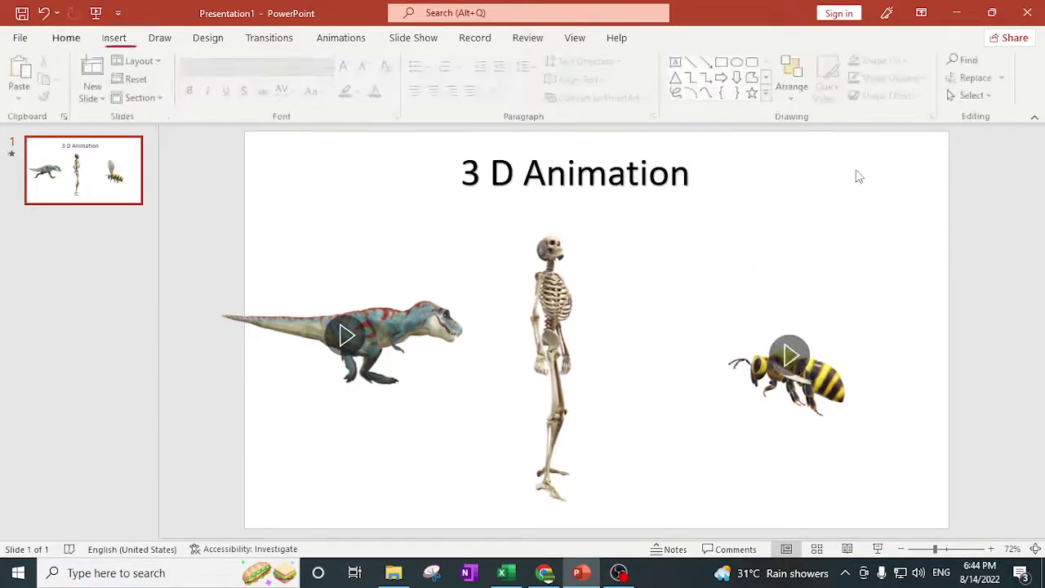